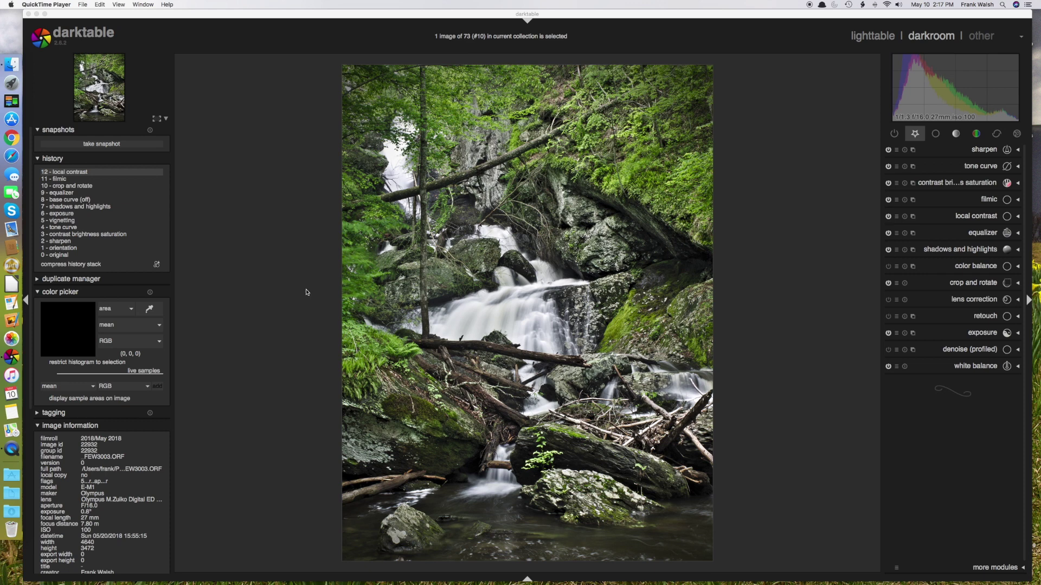
Step: Compare the originally imported photo with the full set of edits in history
click(62, 257)
click(62, 258)
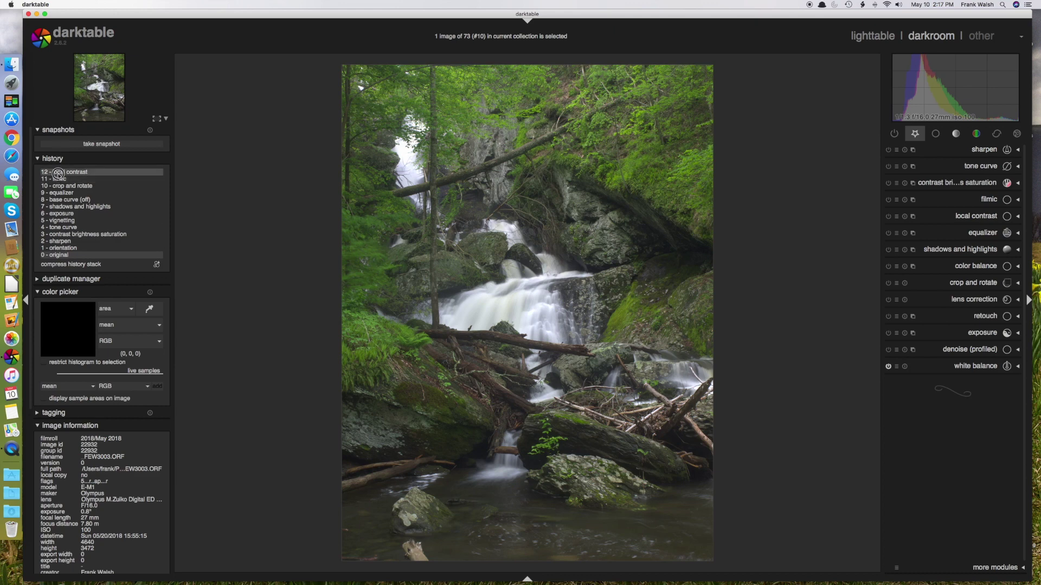
click(58, 173)
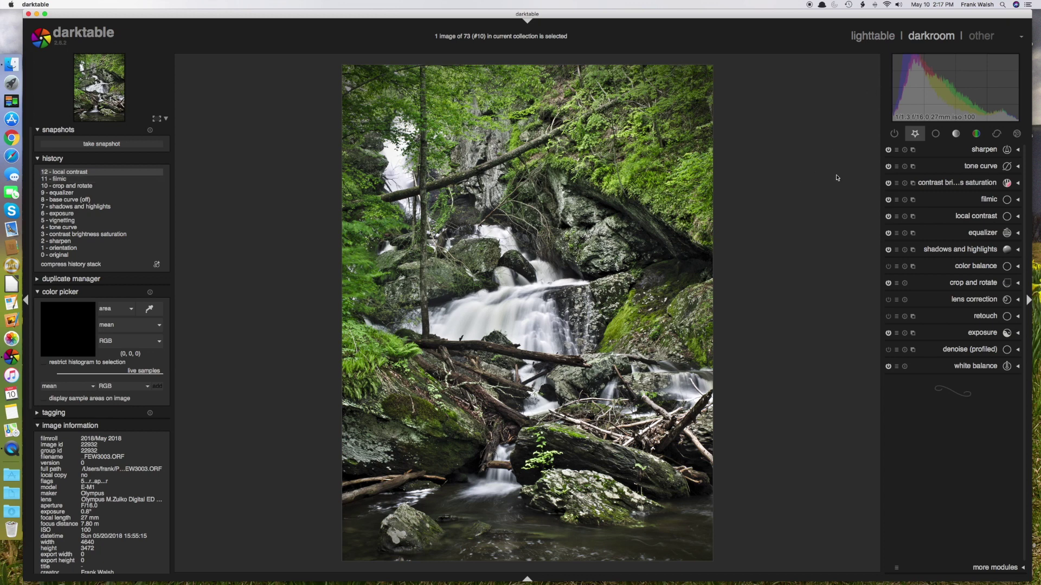
Step: Enable the lowpass module from the effects group, applying its default radius 10 gaussian blur
click(1016, 134)
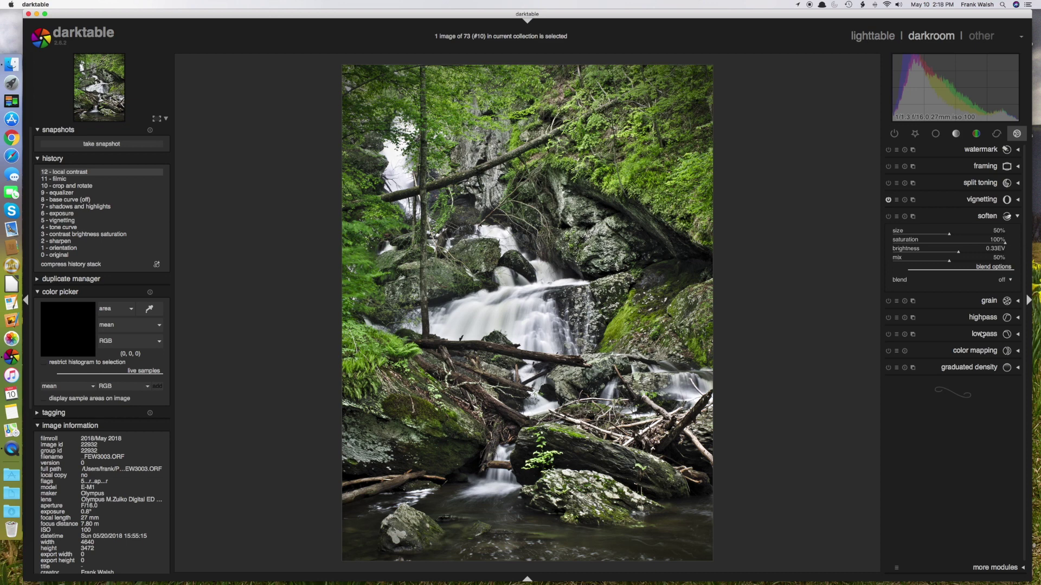
click(1017, 335)
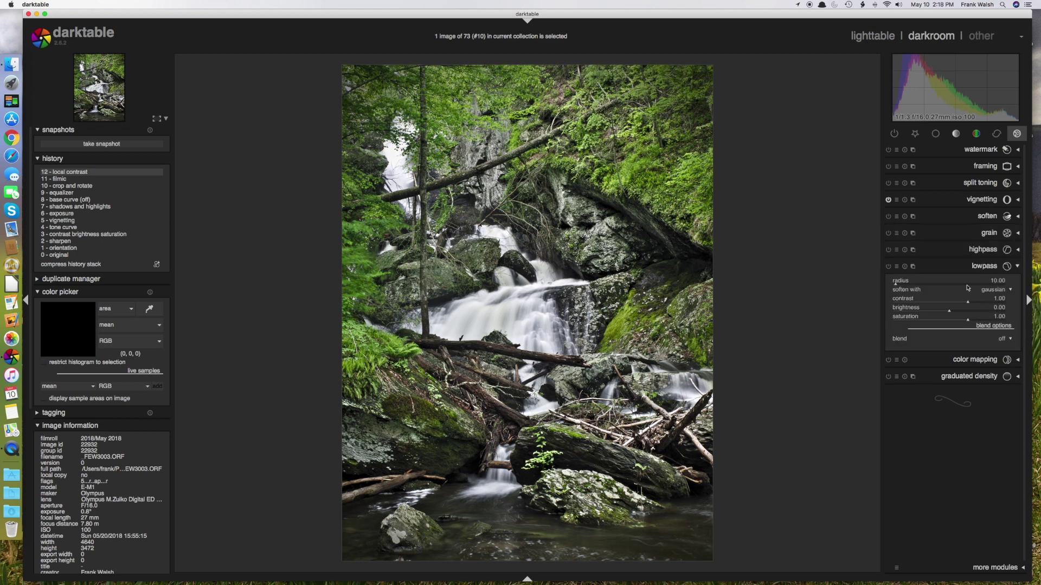
click(888, 266)
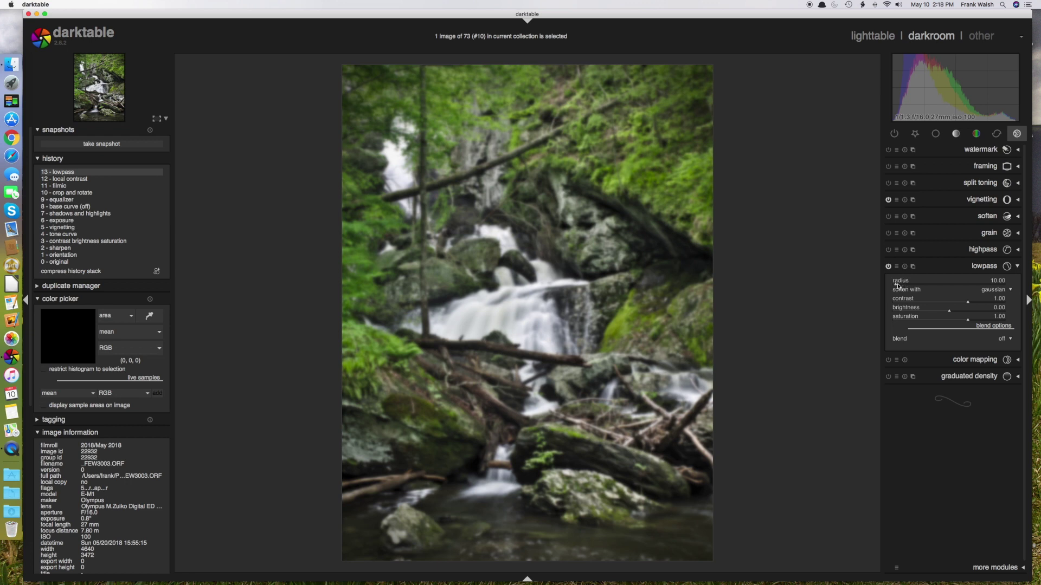
Step: Set the lowpass radius to 18
right_click(897, 286)
text(18)
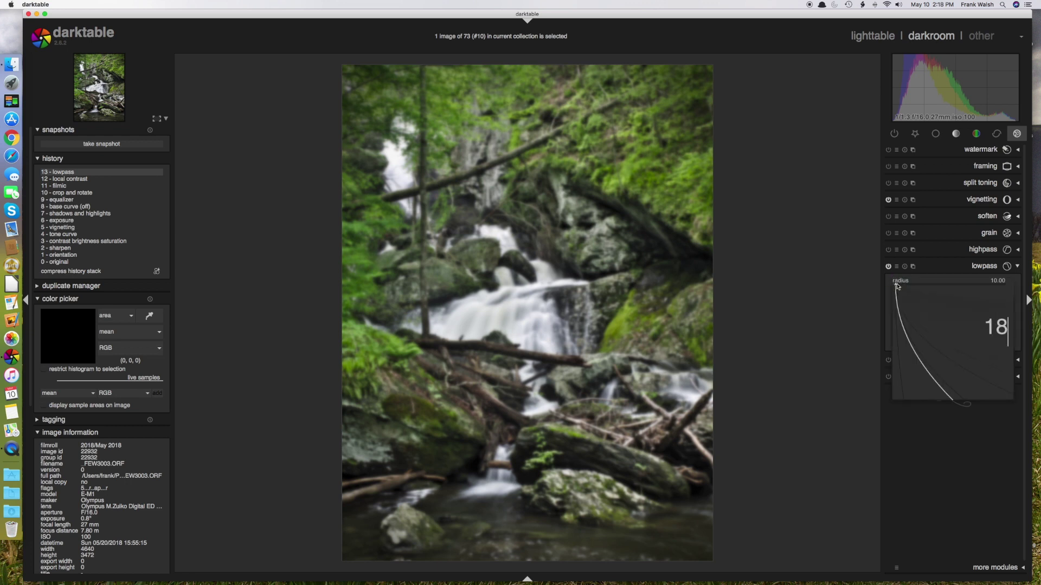
key(Return)
right_click(897, 286)
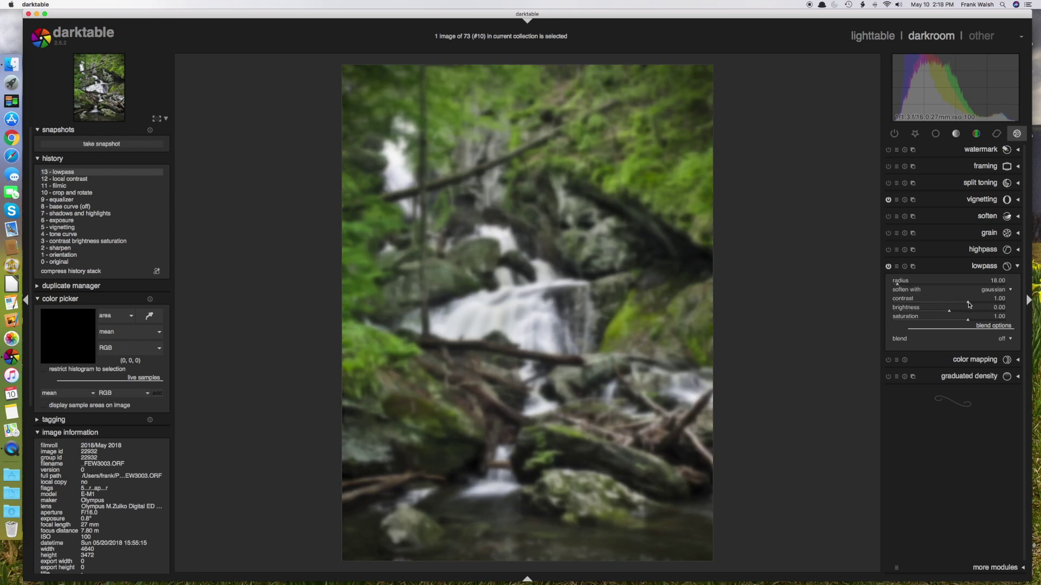
Step: Raise lowpass contrast to 1.32, brightness to 0.32 and saturation to 1.19
drag(969, 306, 972, 304)
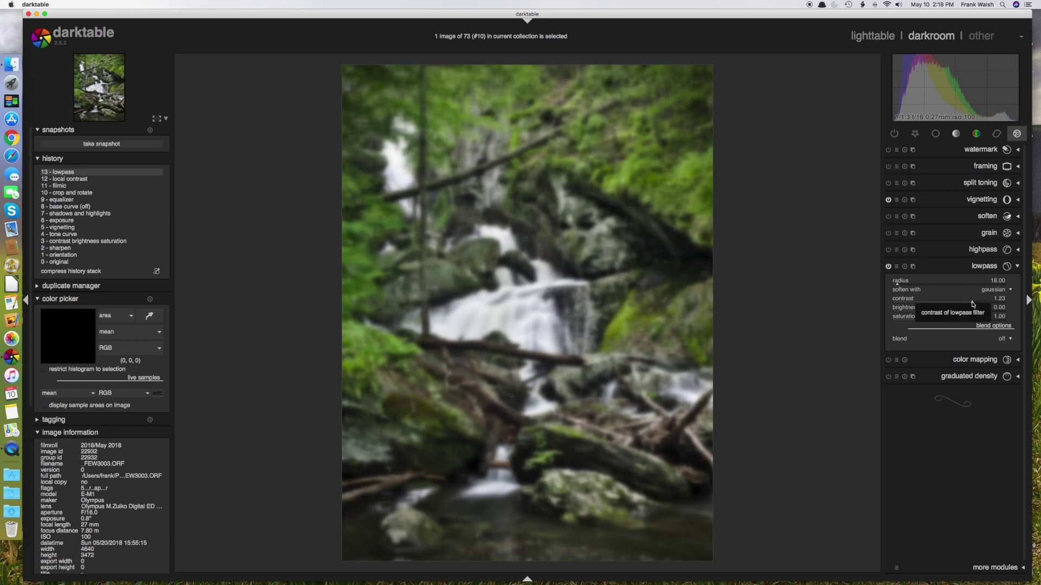
click(972, 304)
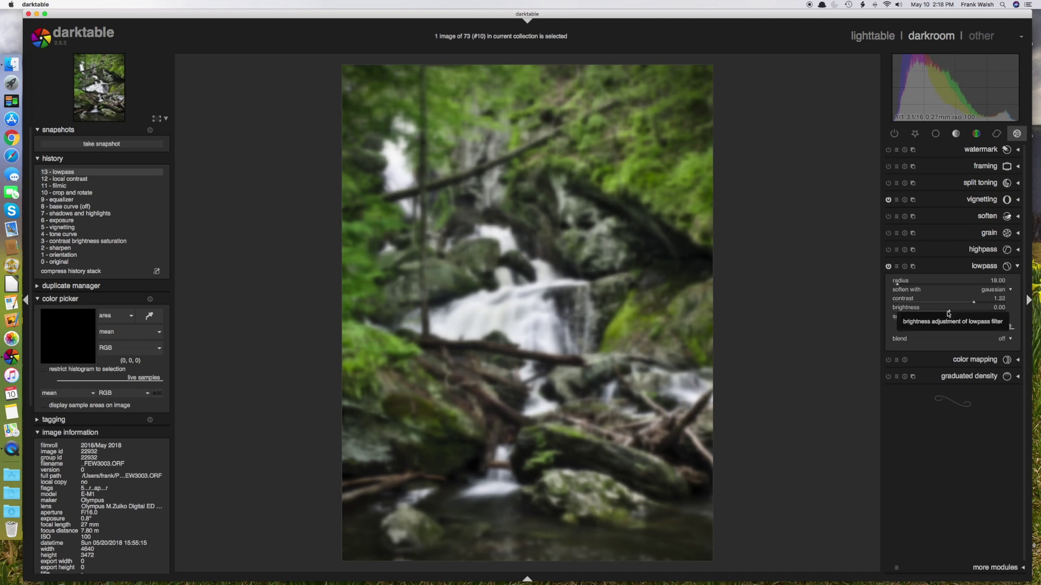
drag(948, 311, 942, 311)
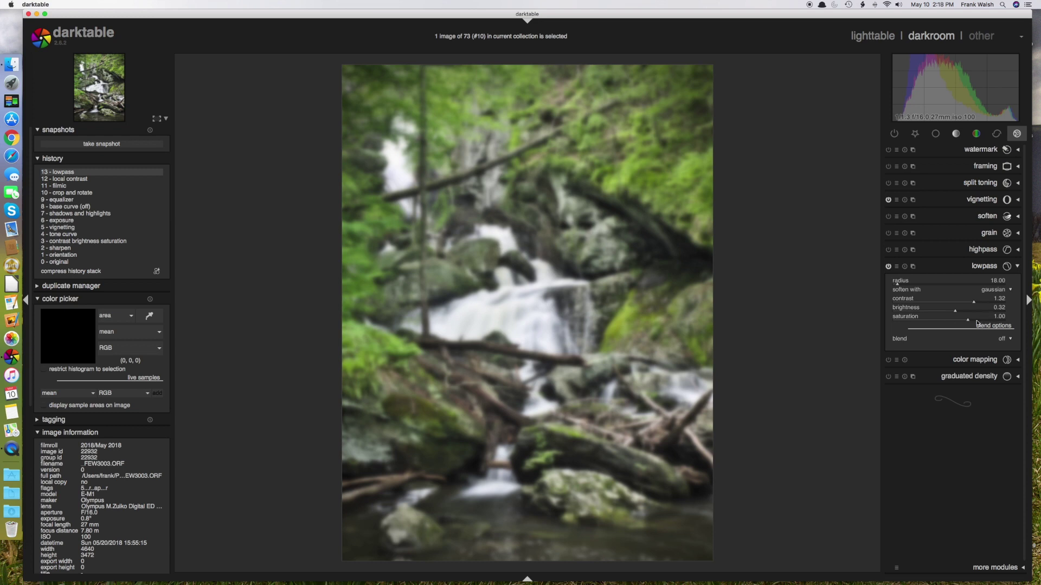
drag(969, 322, 971, 320)
click(1011, 340)
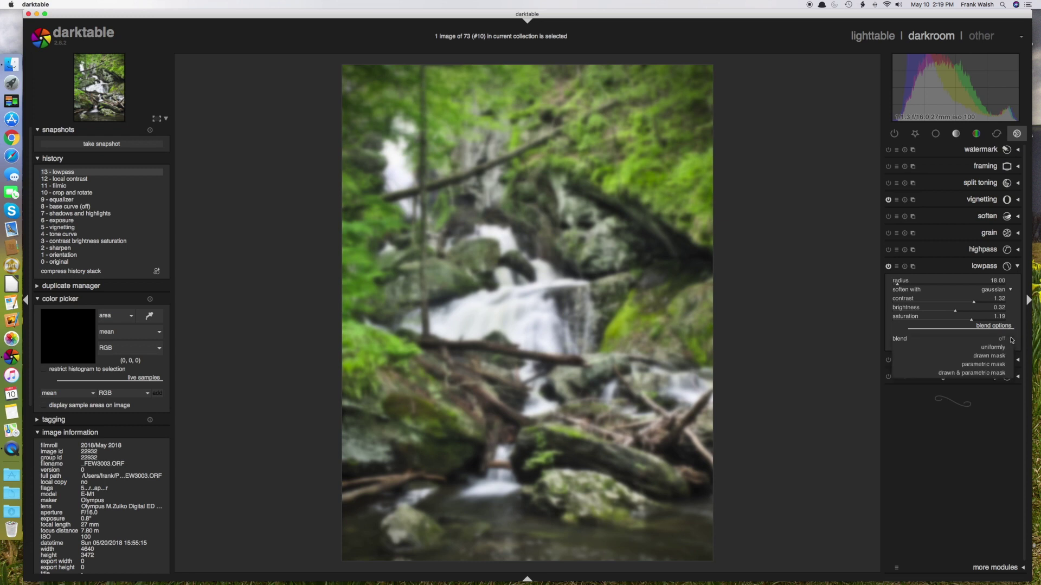
Step: Blend the lowpass layer uniformly in normal mode with opacity settled at 30%
click(1001, 348)
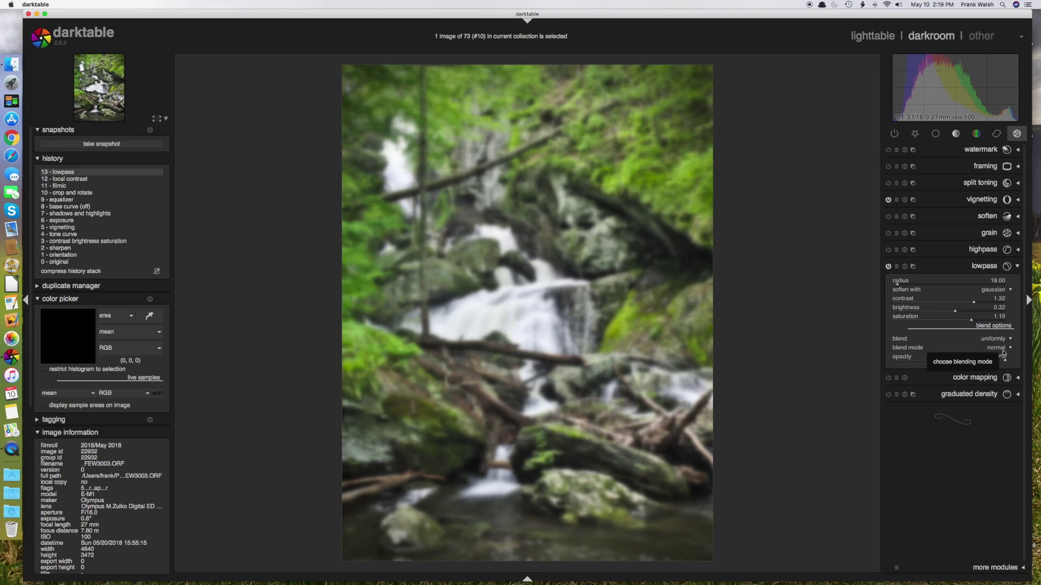
drag(1006, 362, 926, 360)
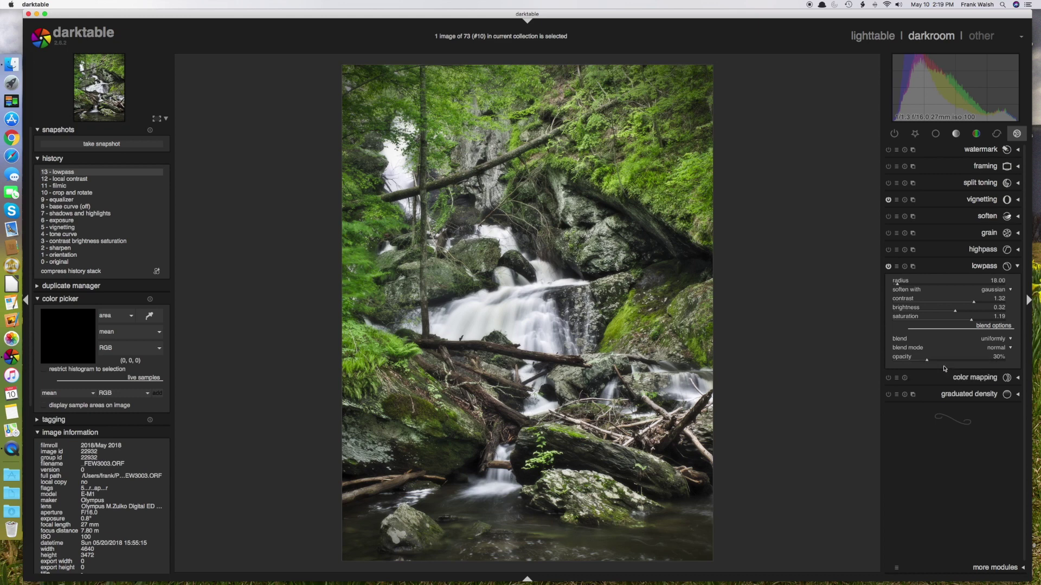
drag(925, 362, 953, 362)
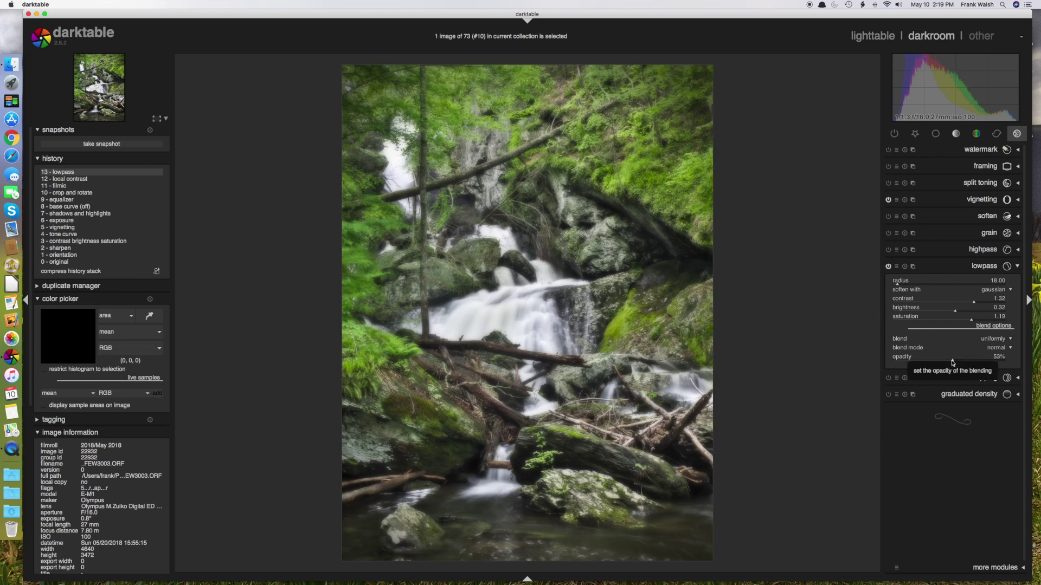
drag(953, 362, 927, 361)
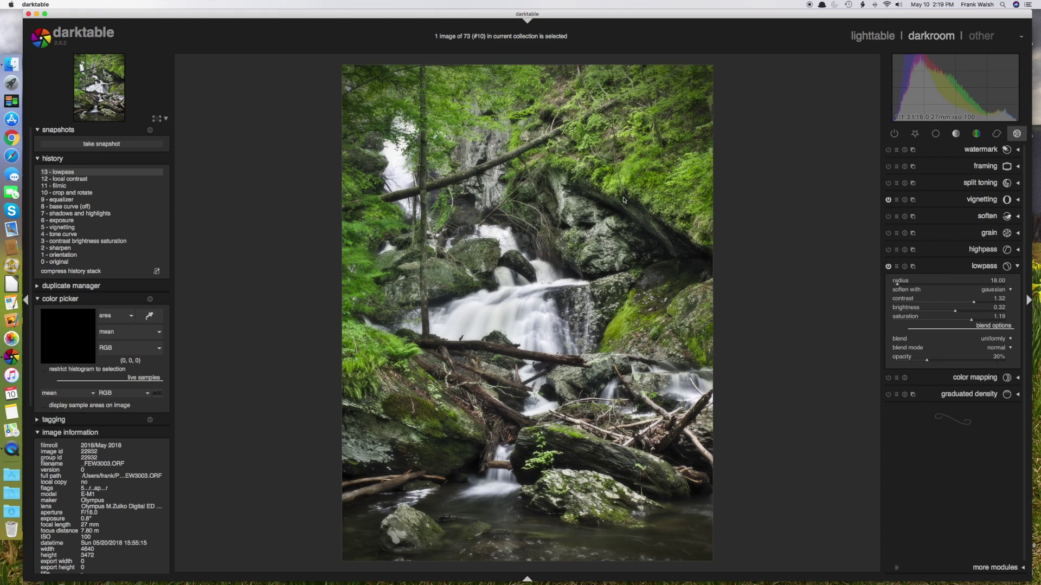
click(887, 267)
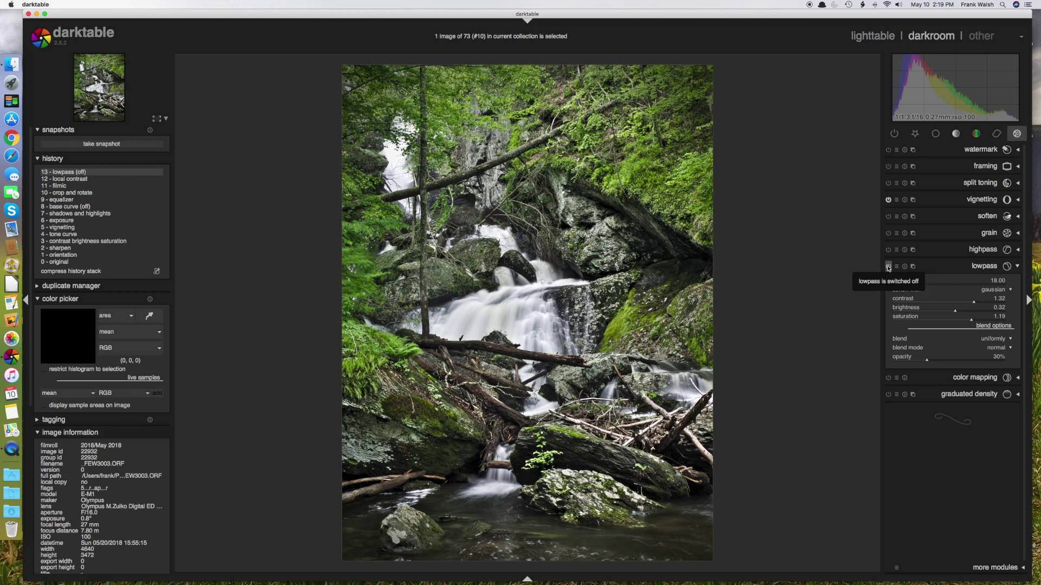
click(888, 267)
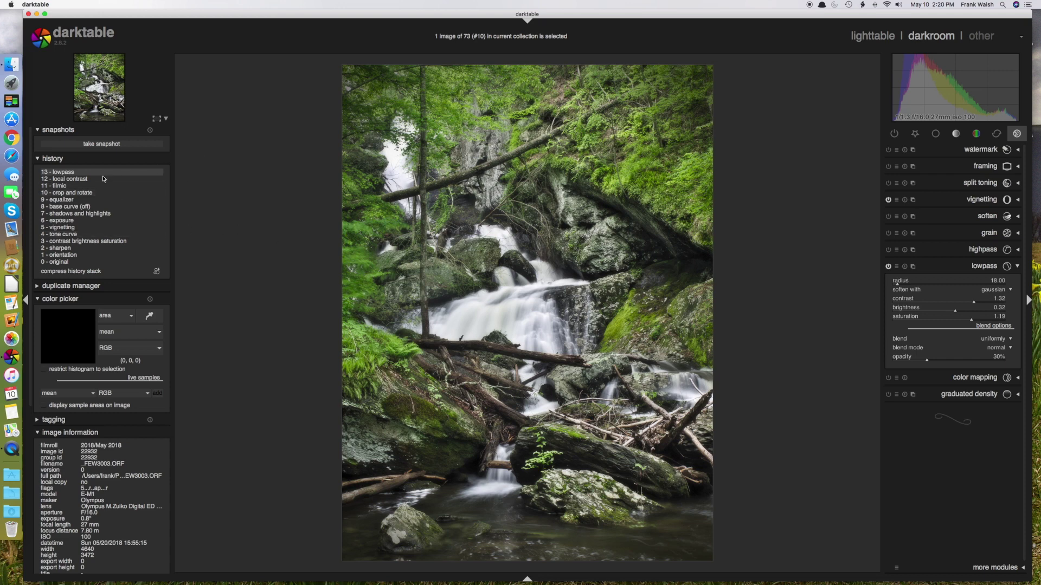
Step: Save a 'lowpass (13)' snapshot, then switch the lowpass module off
click(109, 144)
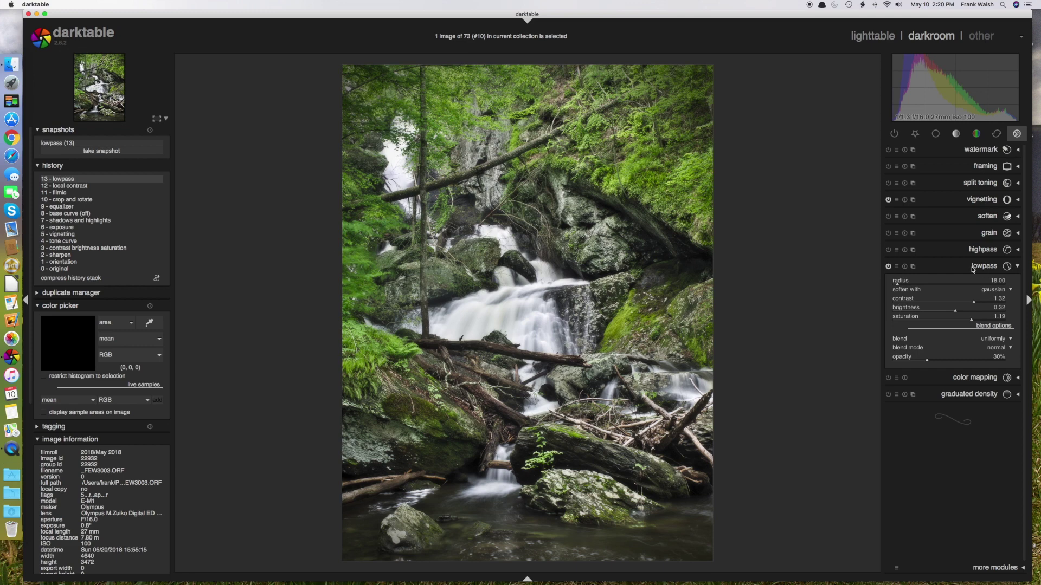
click(888, 267)
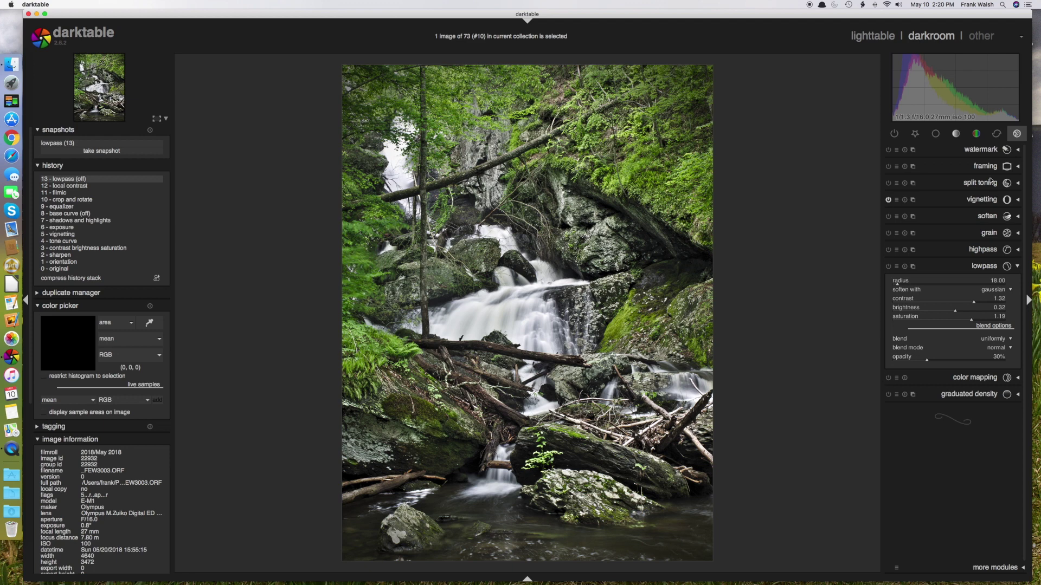
Step: Enable the soften module and reduce its mix to about 30%
click(1019, 218)
click(889, 217)
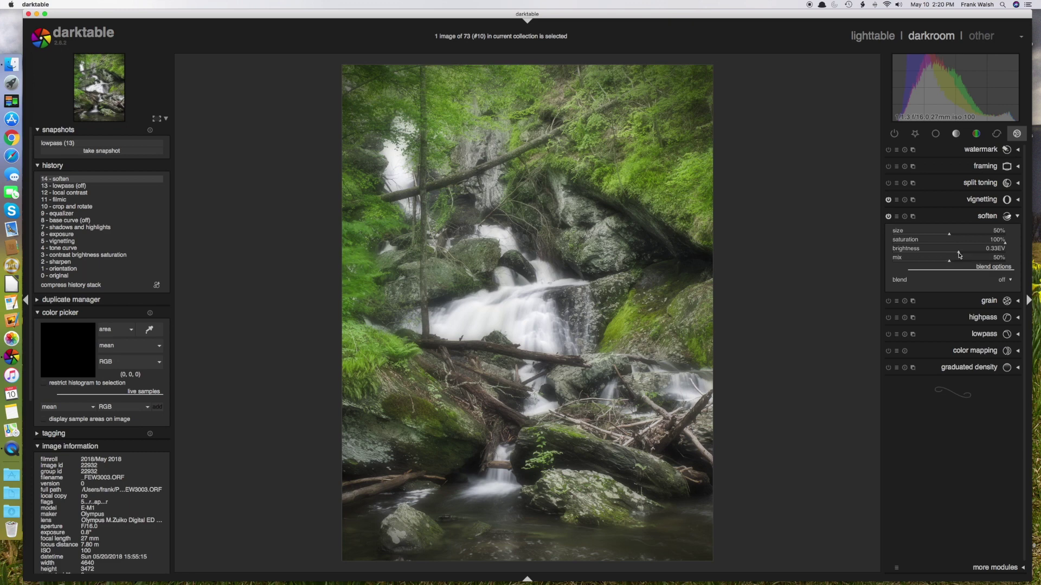
drag(950, 263, 927, 262)
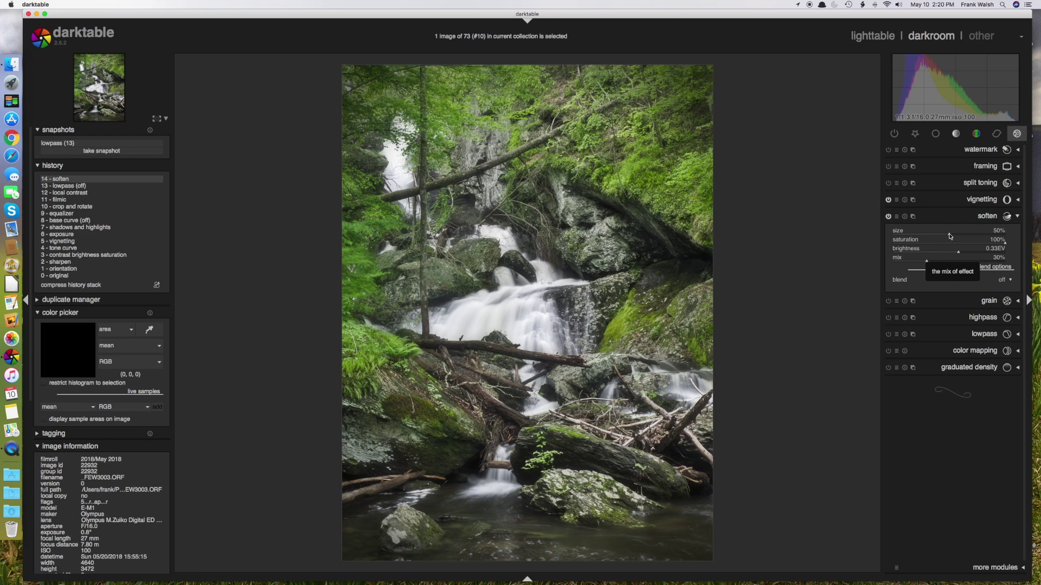
Step: Set the soften size to 48% and select the lowpass (13) snapshot for comparison
scroll(946, 234, down, 1)
drag(946, 235, 939, 235)
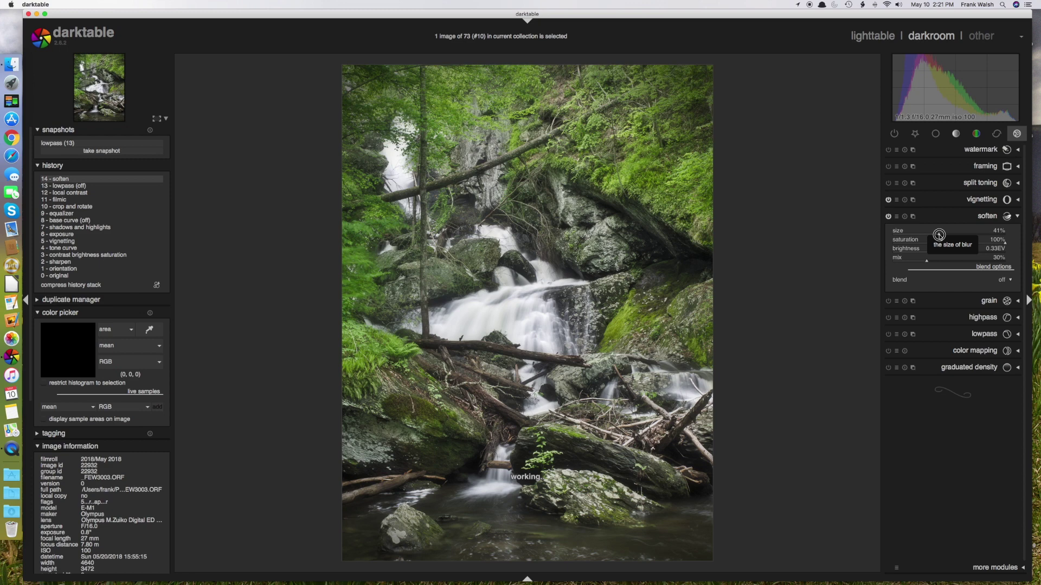
drag(939, 235, 957, 234)
drag(956, 234, 946, 235)
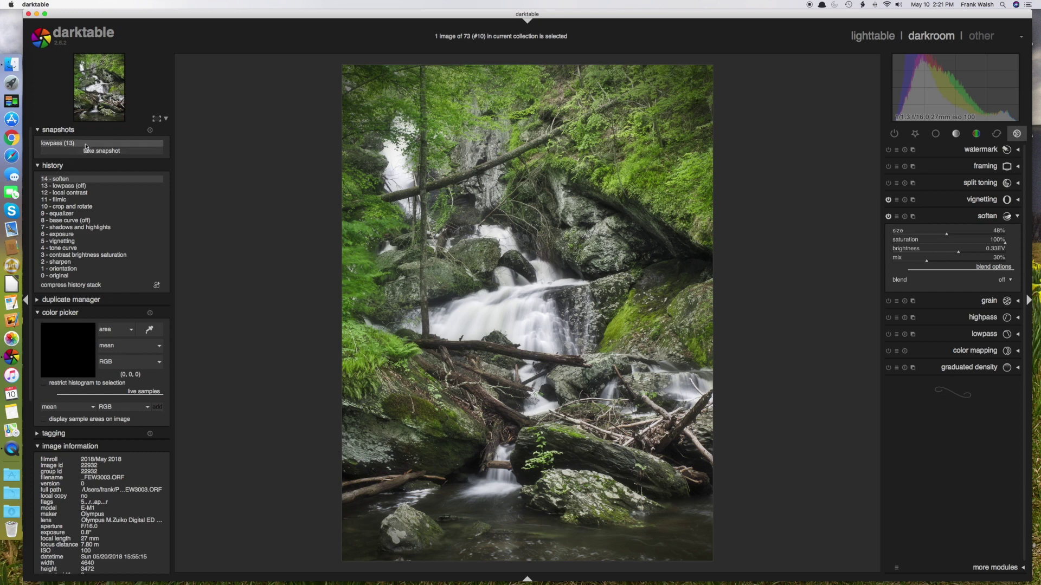
click(86, 145)
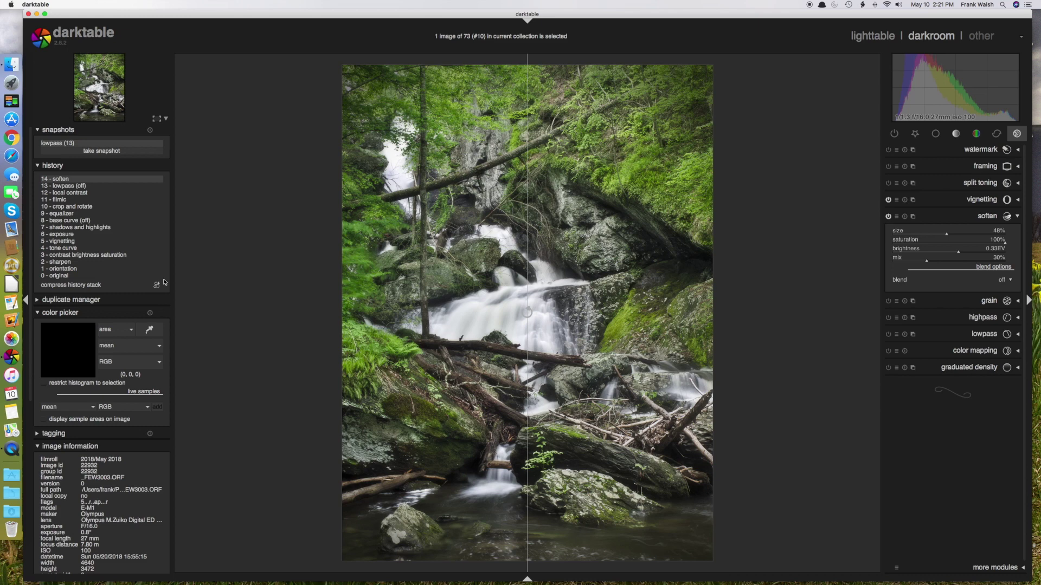
Step: Reposition the split-view divider and set soften brightness to 0.23EV and mix to 28%
drag(529, 256, 389, 250)
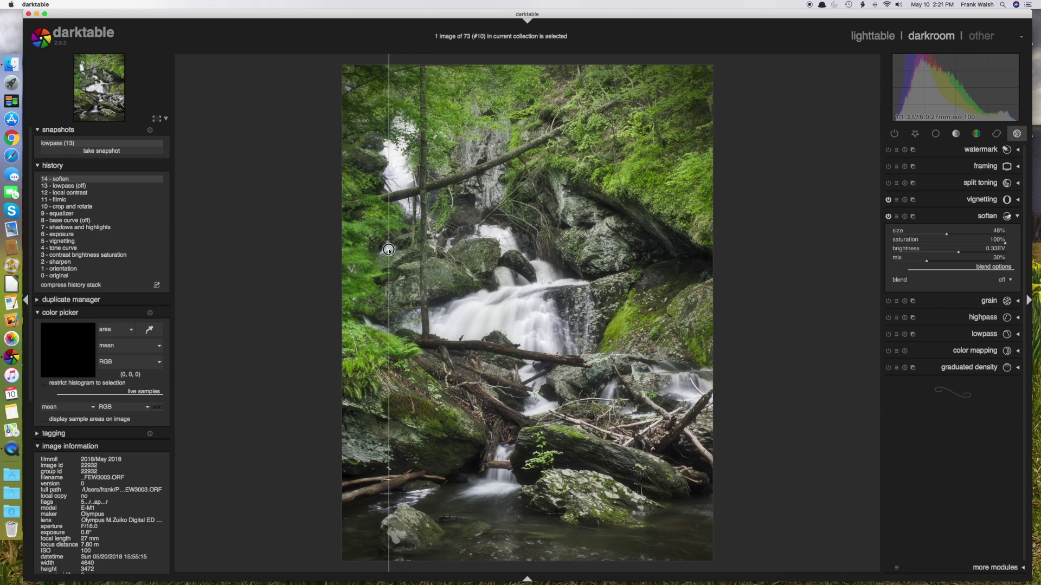
drag(388, 249, 423, 252)
click(953, 253)
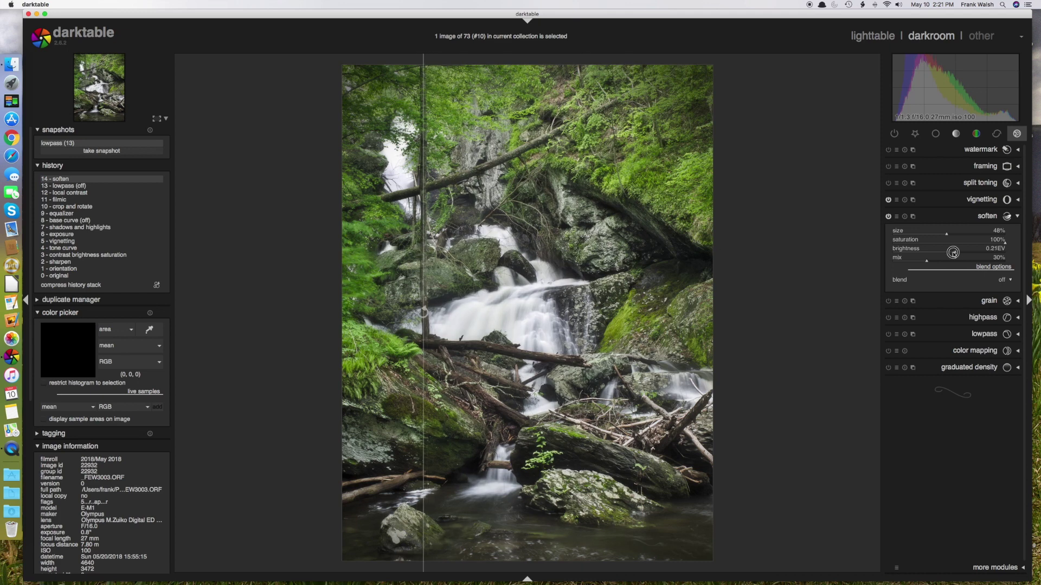
click(947, 252)
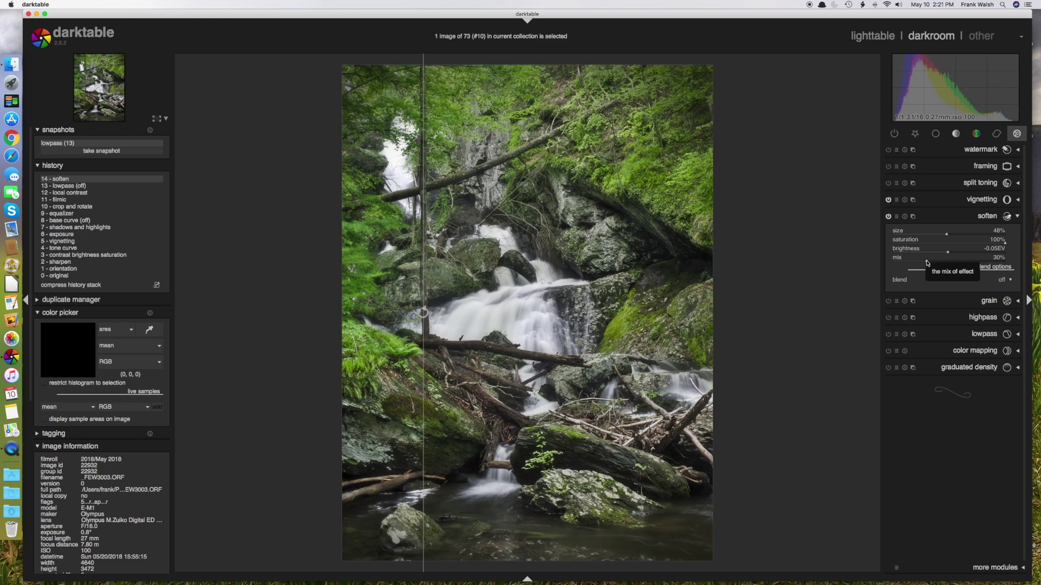
click(924, 261)
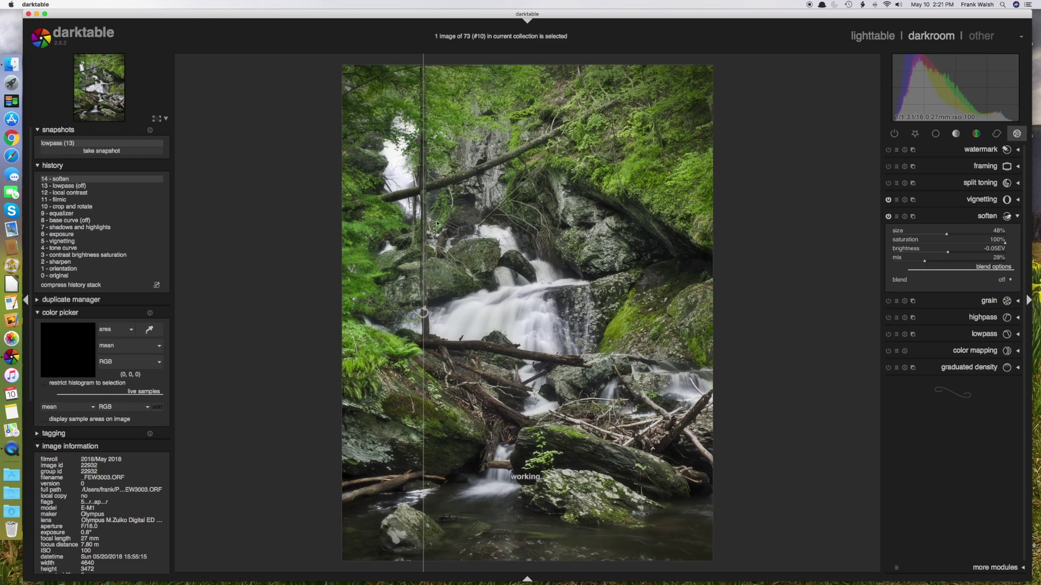
drag(437, 223, 551, 222)
scroll(948, 251, down, 3)
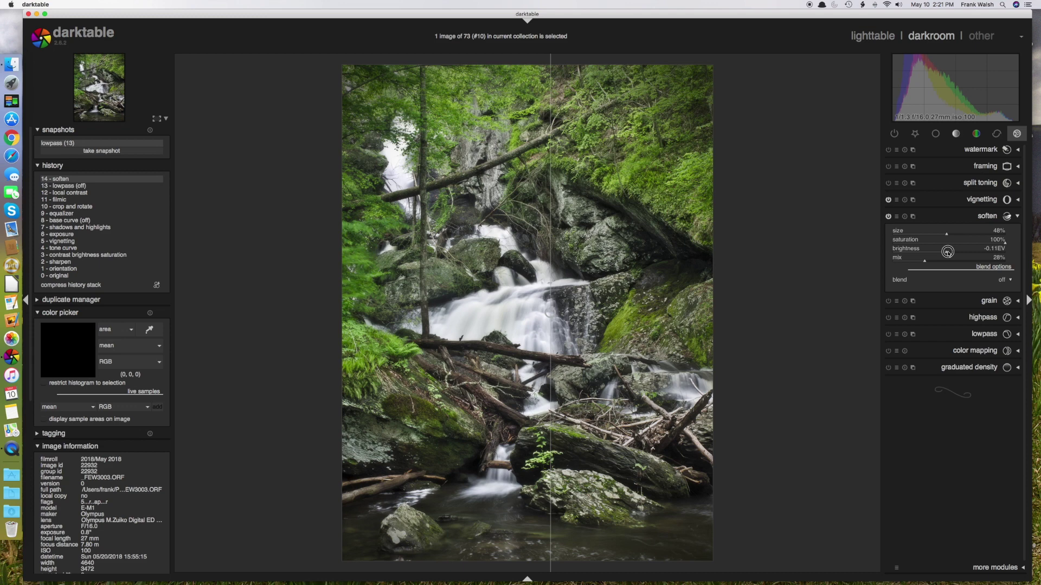
scroll(947, 251, up, 10)
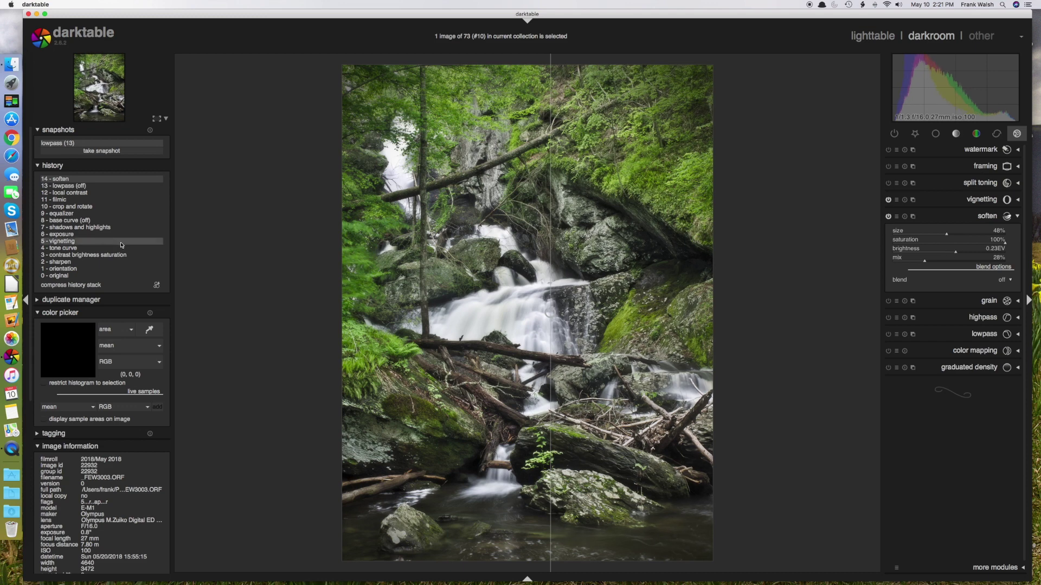
Step: Turn soften off, turn lowpass back on, and exit the lowpass (13) snapshot split view
click(888, 217)
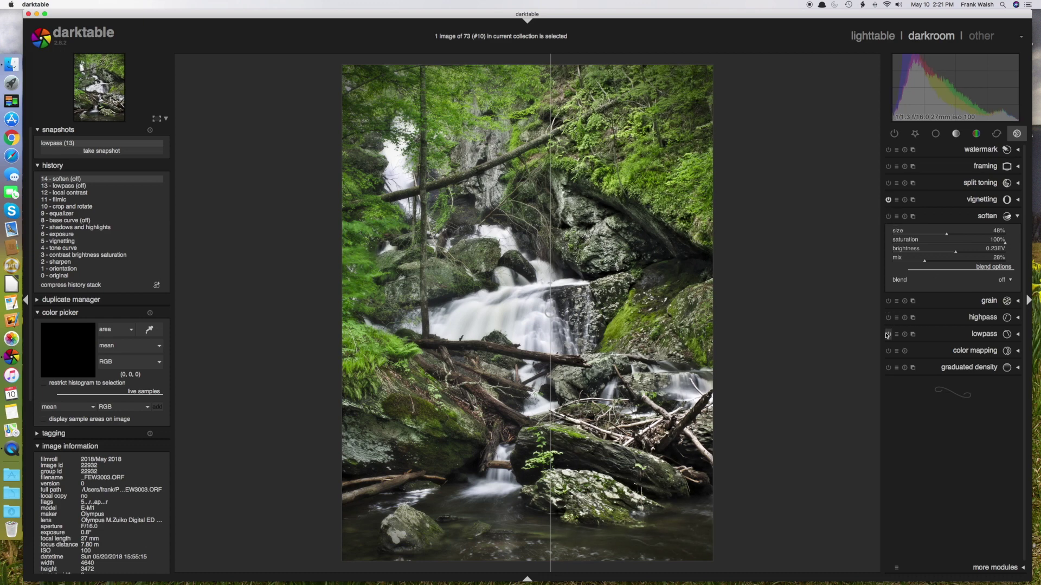
click(888, 335)
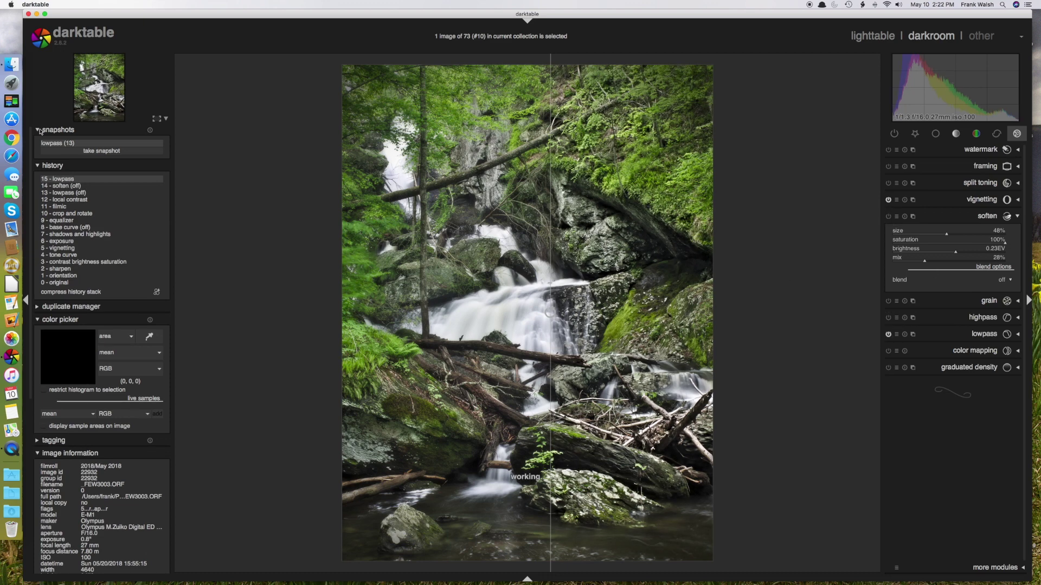
click(100, 144)
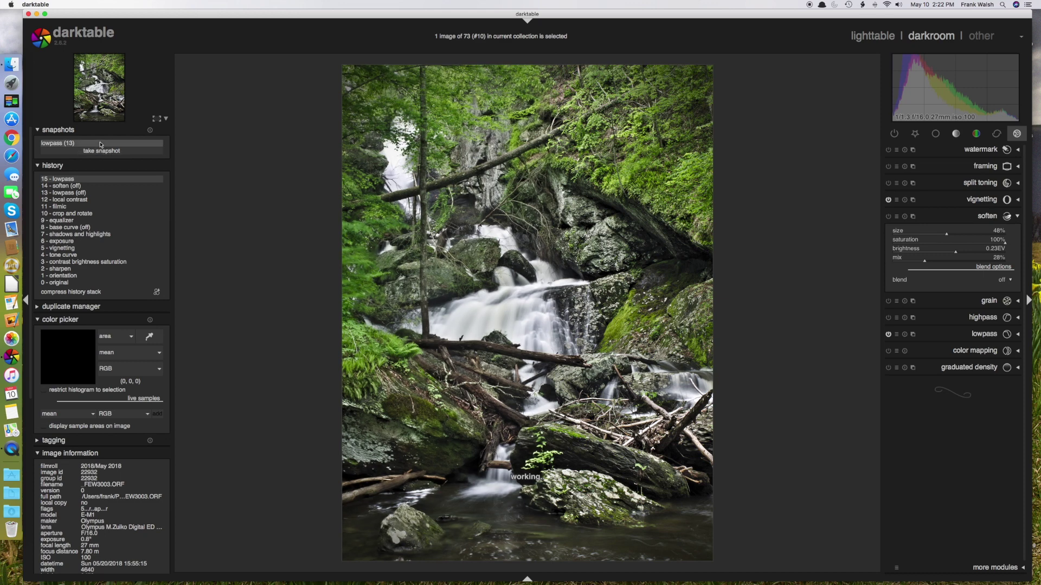